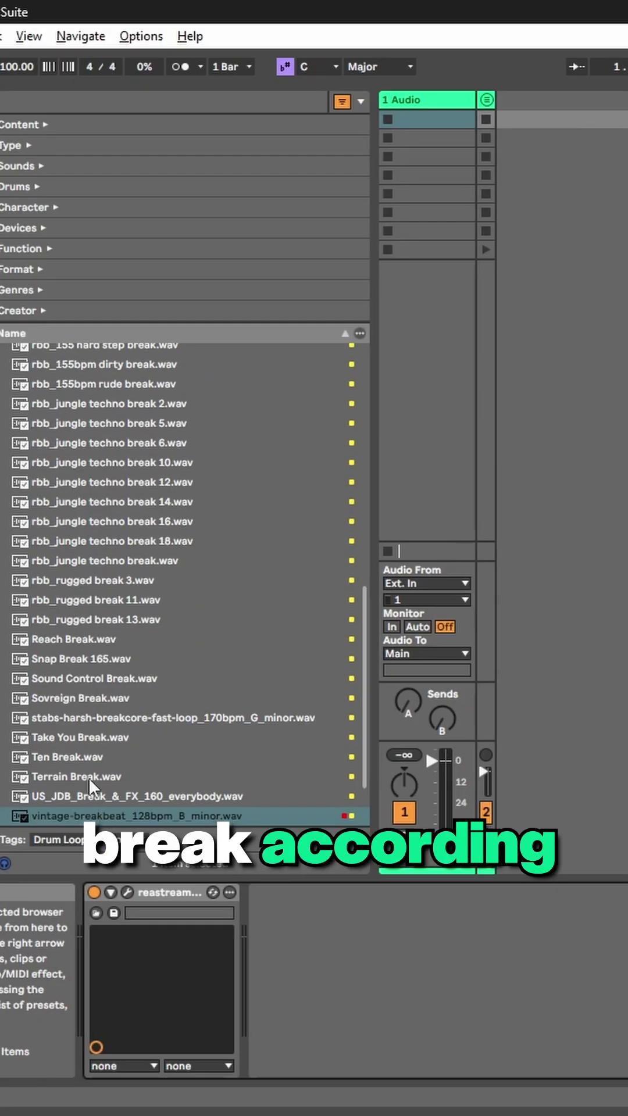
# Step: Load vintage-breakbeat_128bpm_B_minor.wav into track 1's first clip slot
pyautogui.moveTo(254, 668); pyautogui.dragTo(390, 119)
pyautogui.click(387, 120)
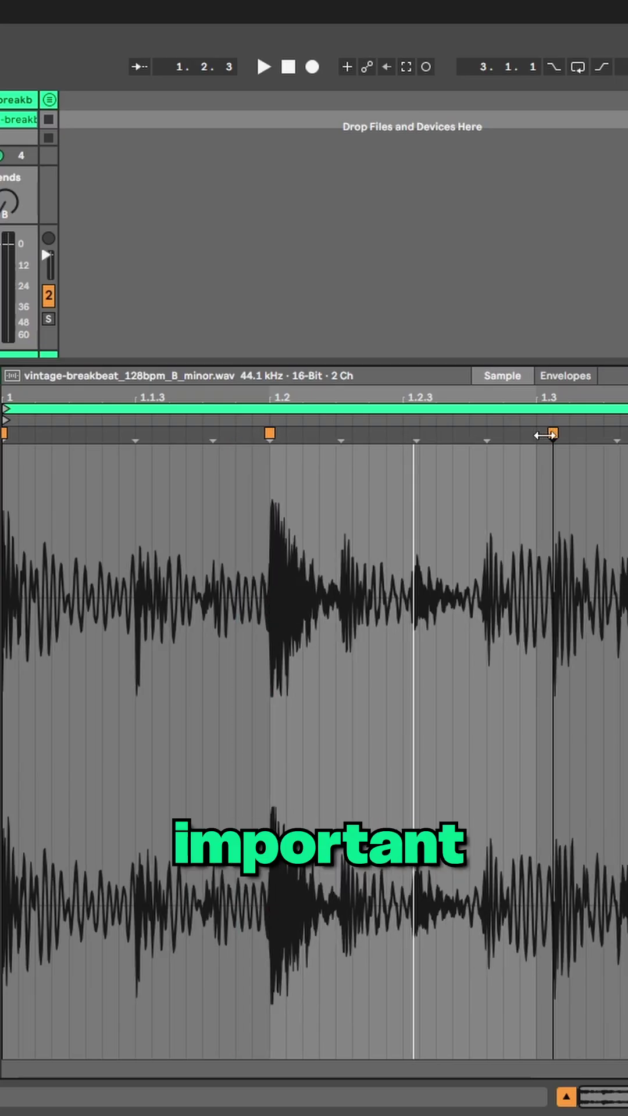
# Step: Add a warp marker near 1.3 on the breakbeat waveform
pyautogui.doubleClick(358, 437)
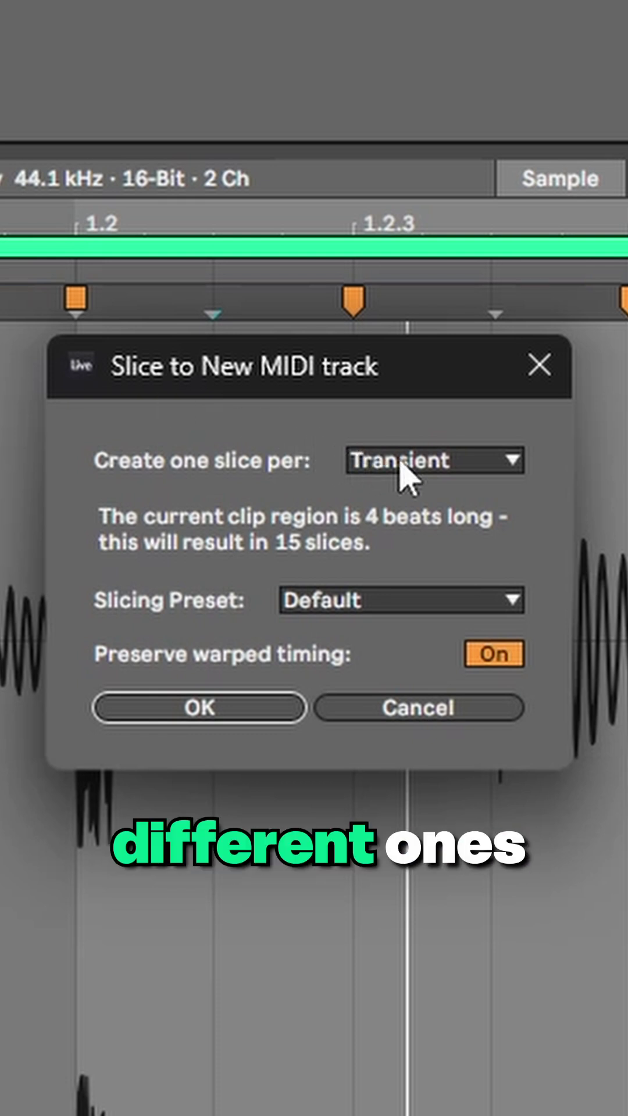
# Step: Show the Slicing Preset choices in the Slice to New MIDI Track dialog
pyautogui.click(349, 601)
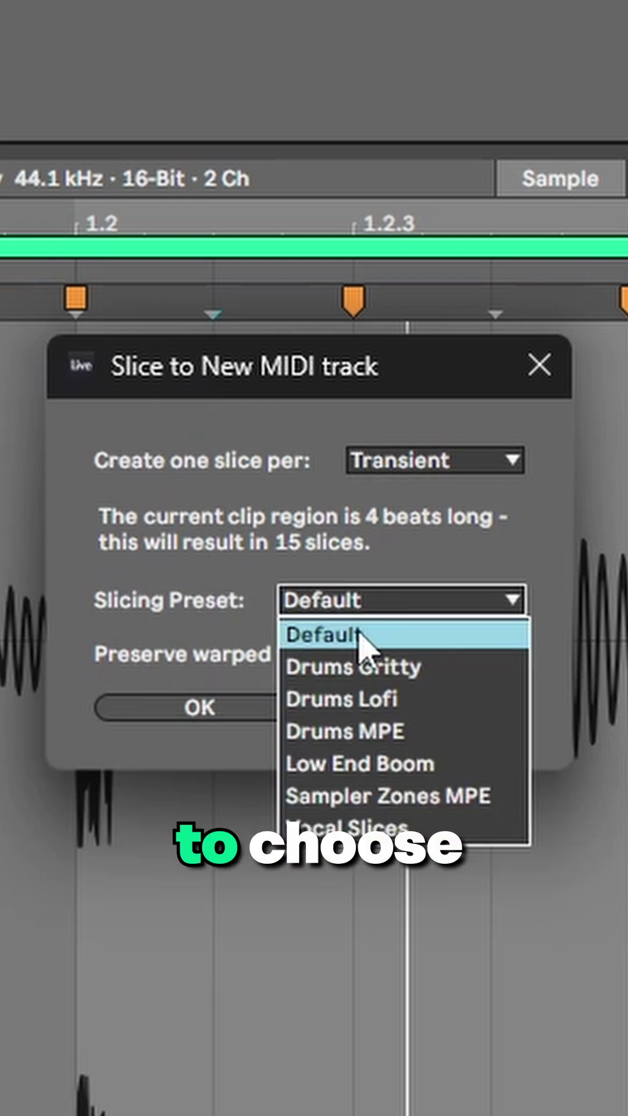